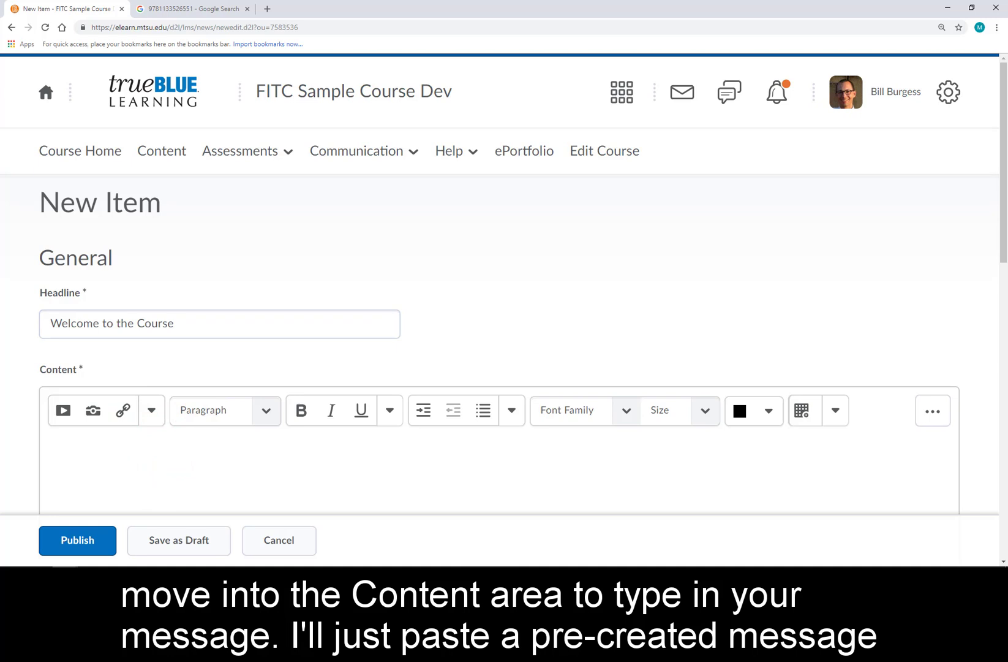
Publish the news item with the prepared welcome message pasted as its content, and go to the course home page.
key(ctrl+v)
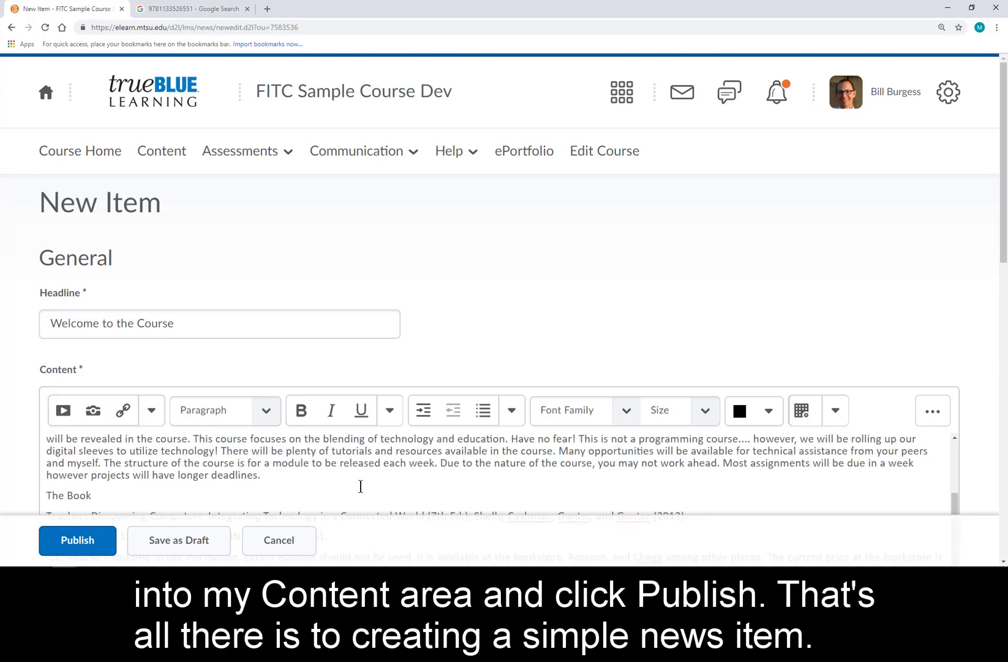
click(82, 539)
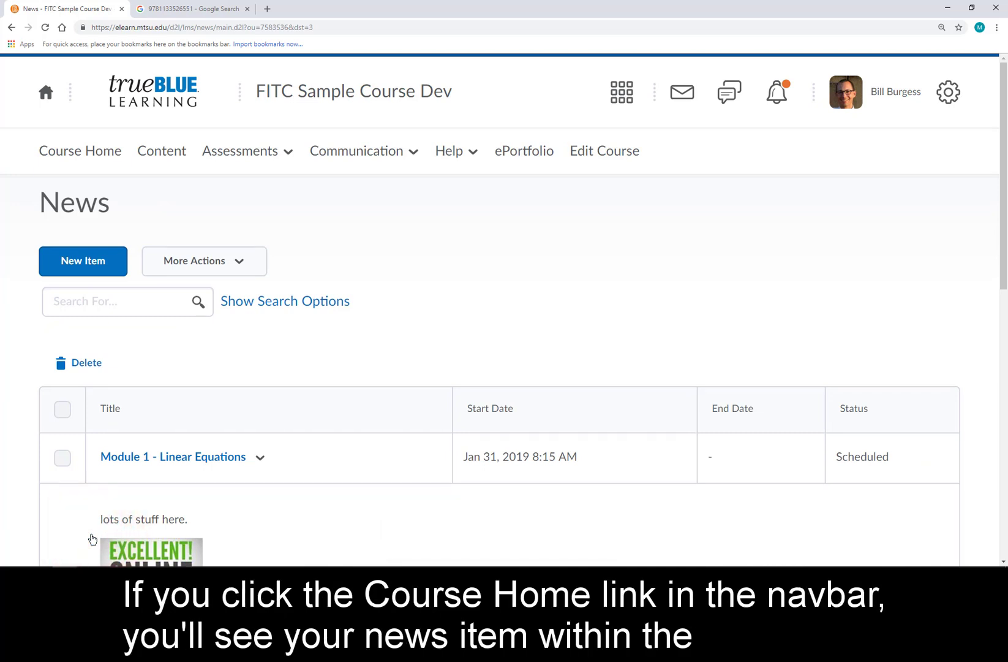
click(105, 159)
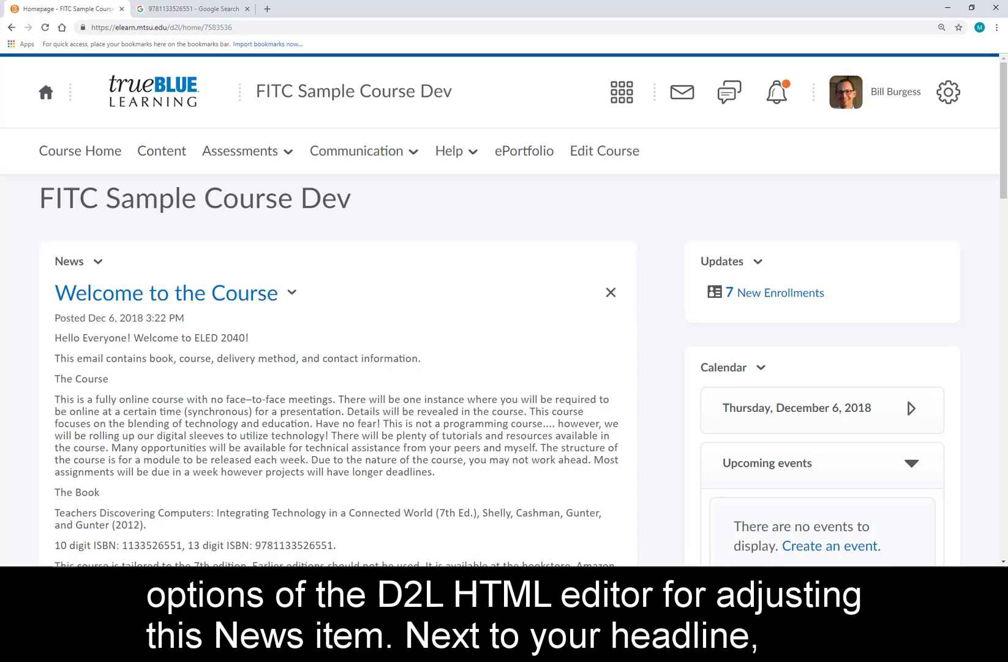
Open the "Welcome to the Course" news item for editing.
click(295, 298)
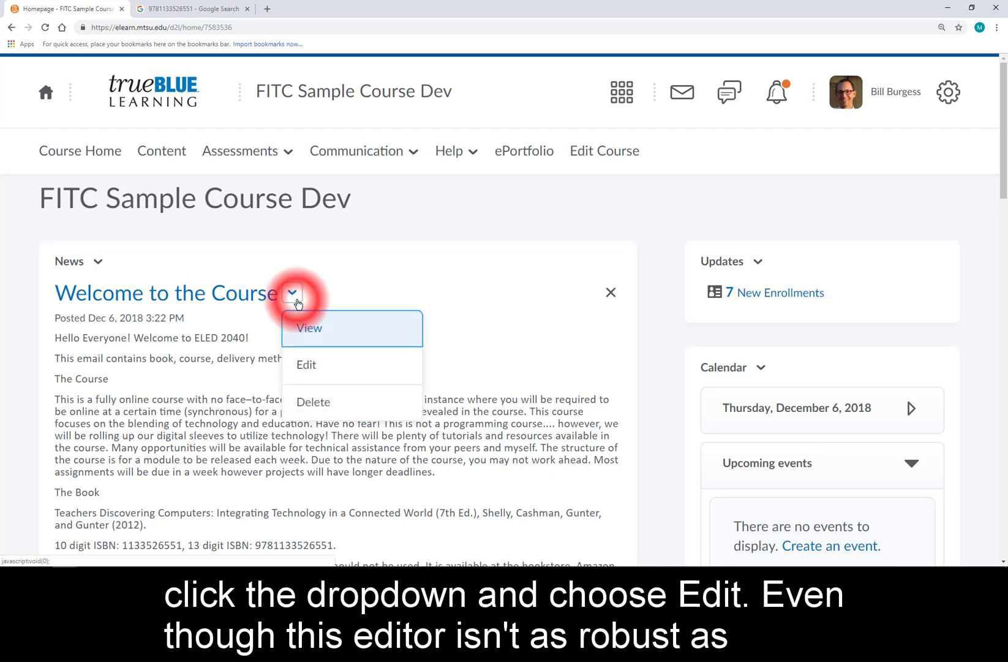
click(311, 363)
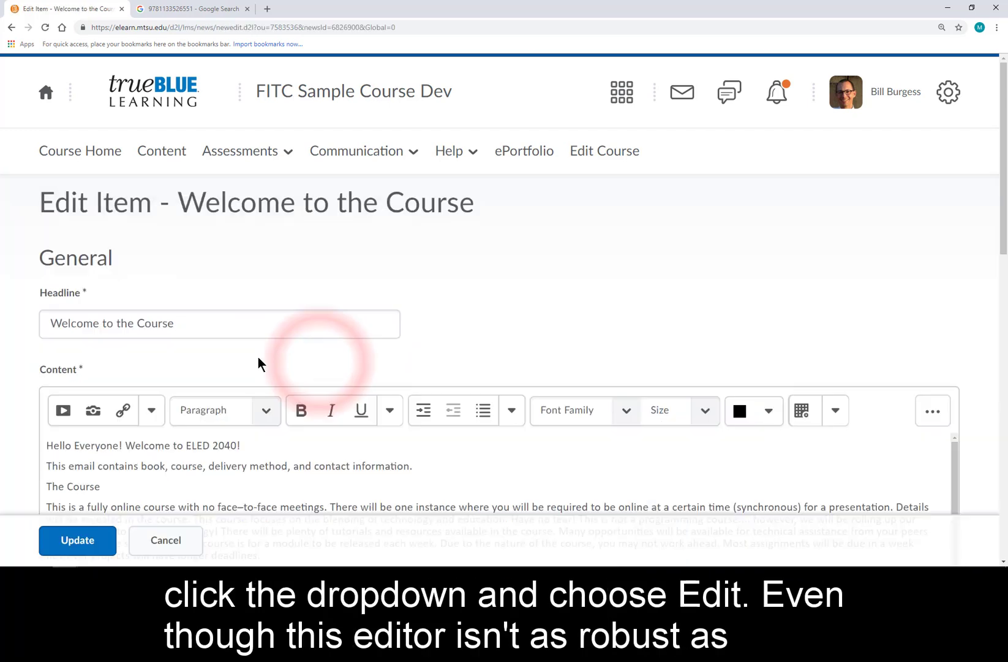
scroll(257, 358, down, 3)
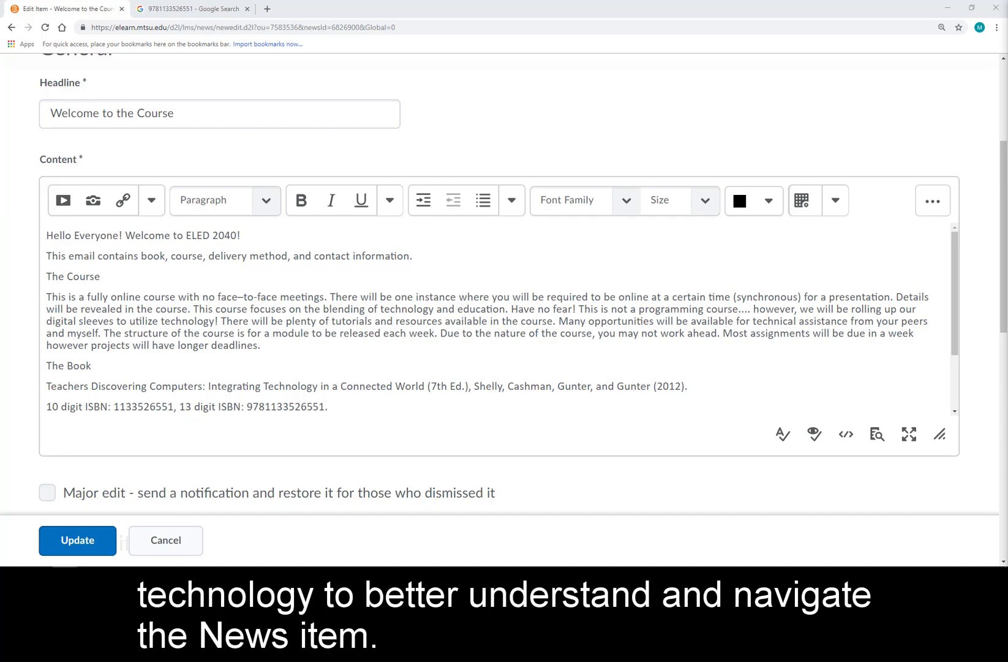
Format the first line of the content, "Hello Everyone! Welcome to ELED 2040!", as H1 - Heading 1.
click(278, 236)
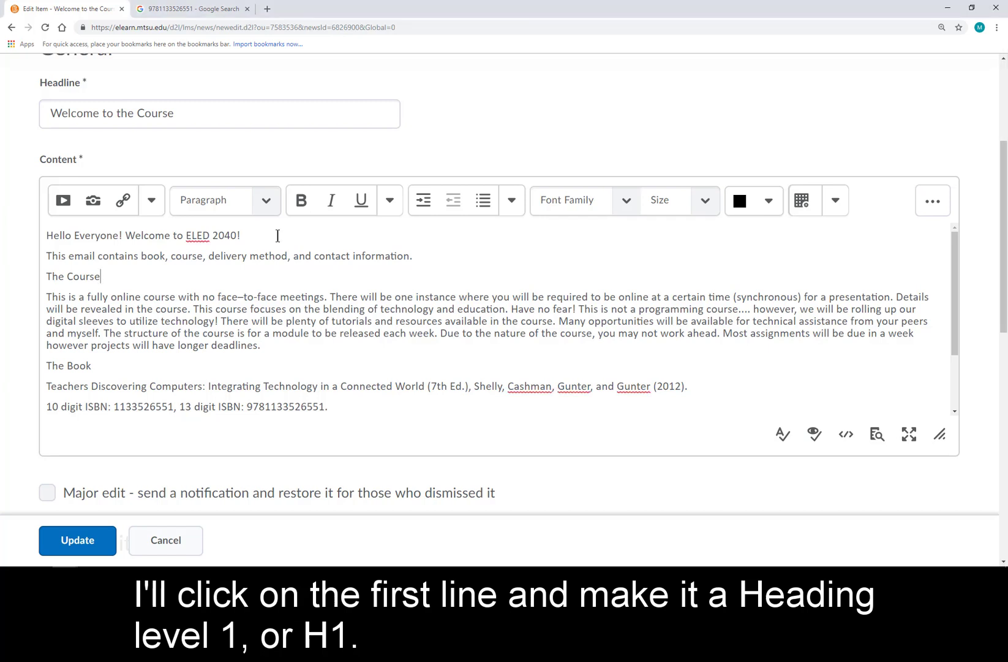
click(277, 236)
click(268, 202)
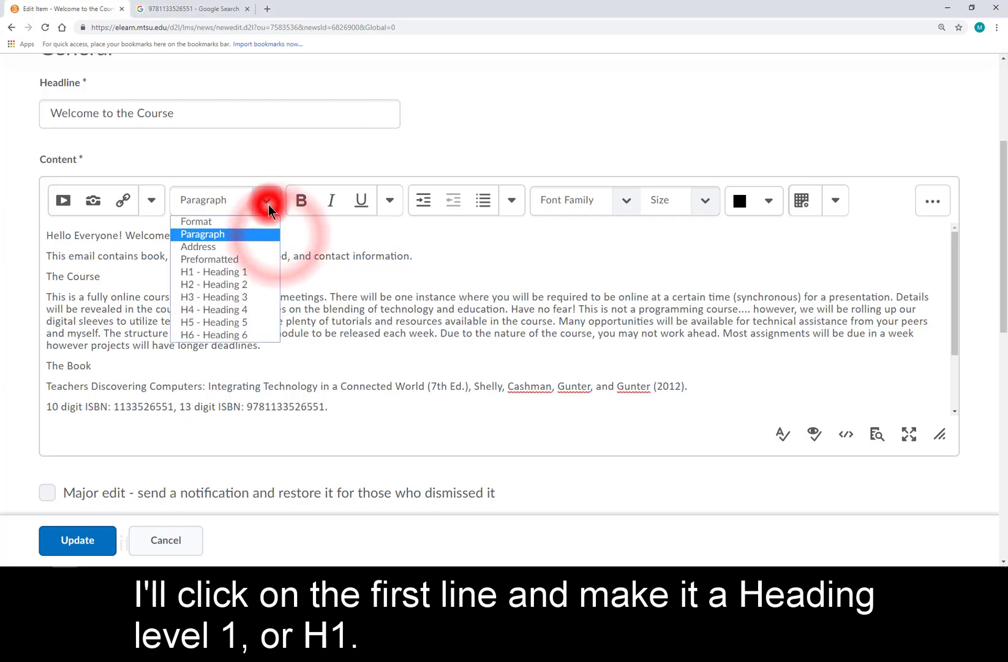
click(254, 270)
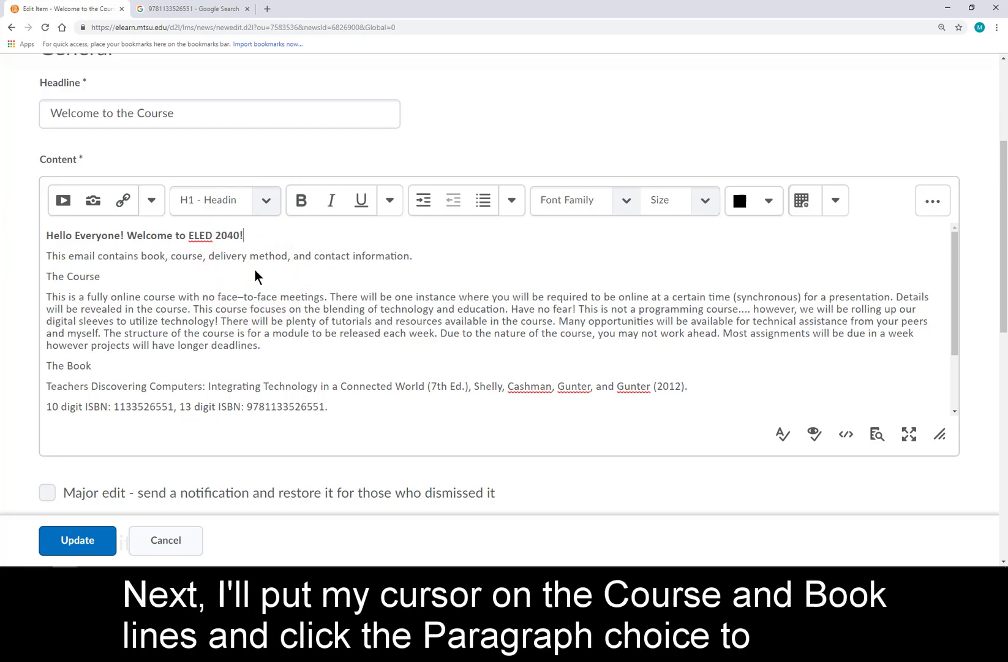
Format the "The Course" and "The Book" lines as H2 - Heading 2 and show all components of the content editor.
click(254, 269)
click(267, 200)
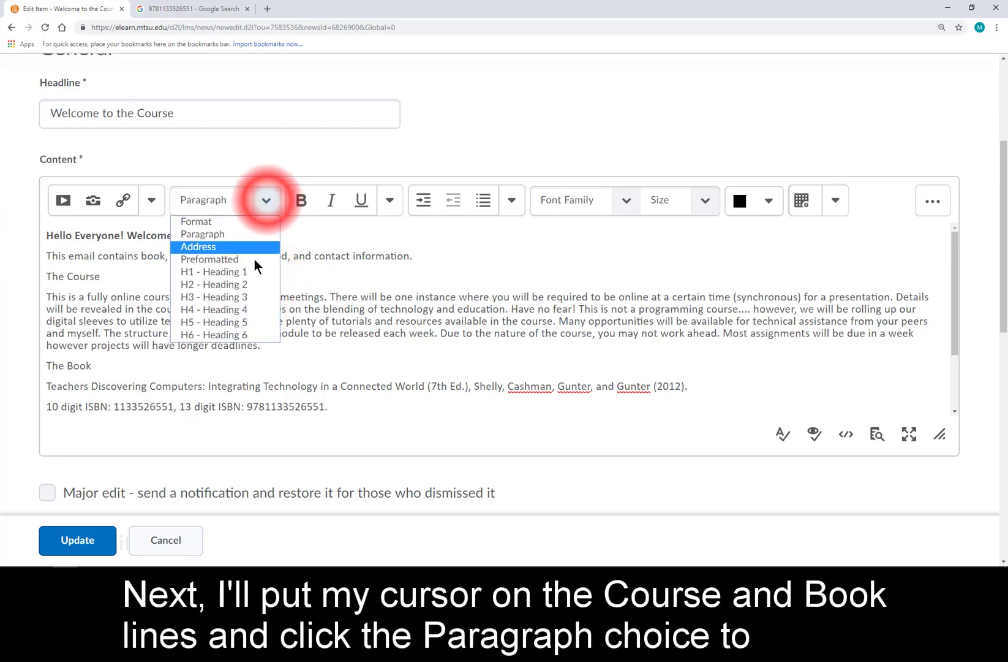
click(248, 284)
click(159, 364)
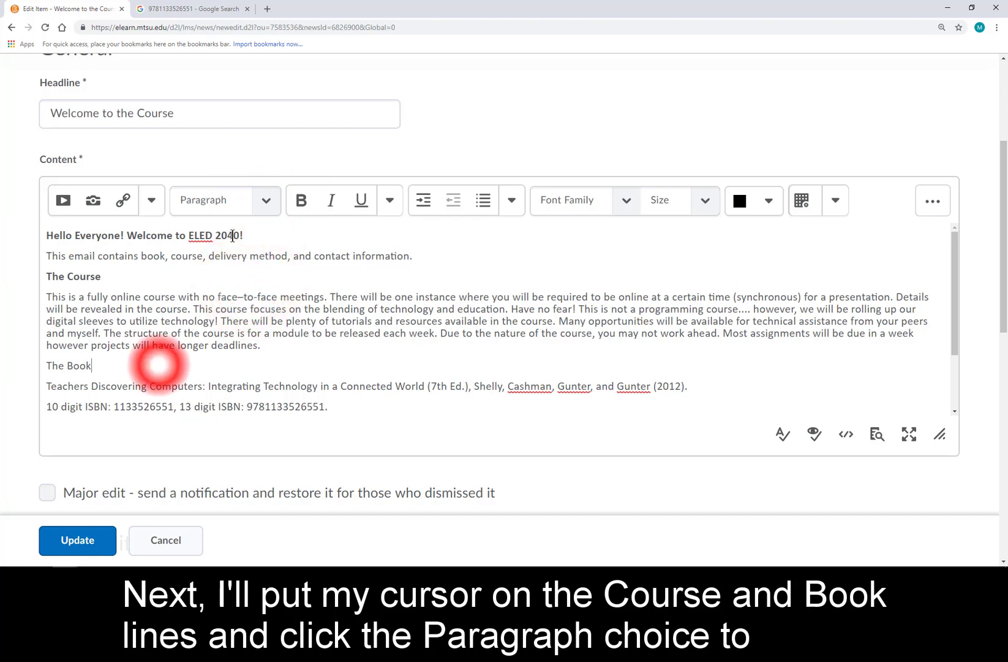
click(264, 200)
click(231, 284)
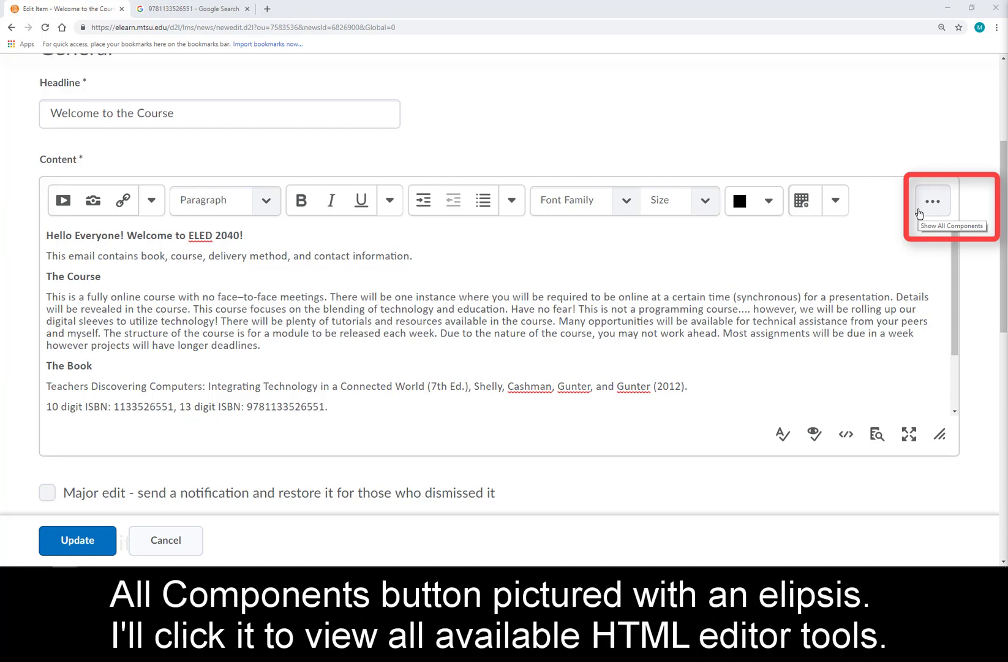
click(922, 212)
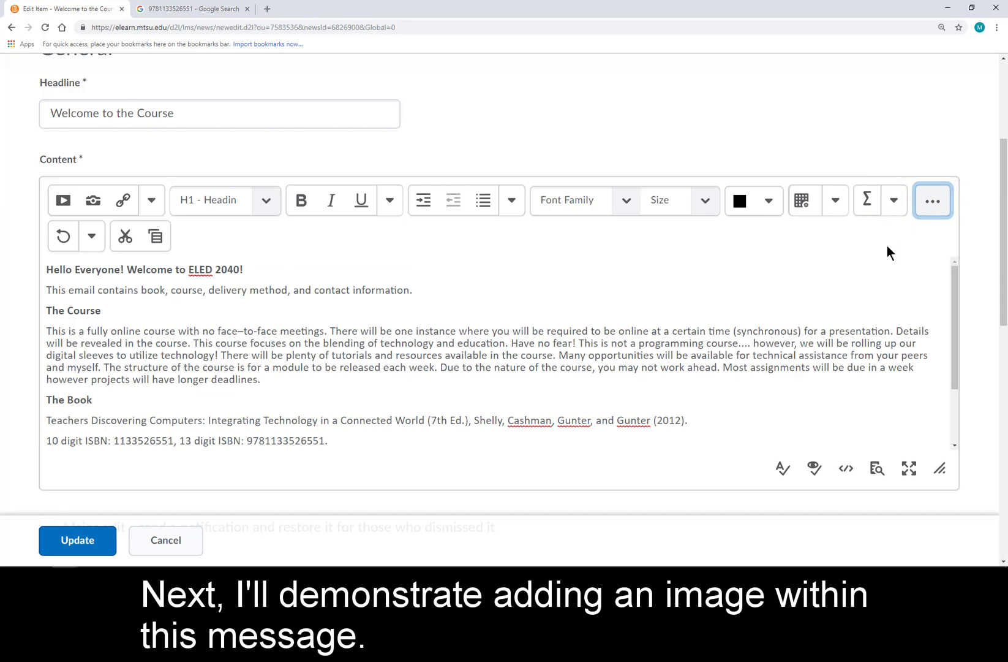
Copy the textbook cover image from the Google search results and paste it on the blank line below the book's title and authors.
click(212, 9)
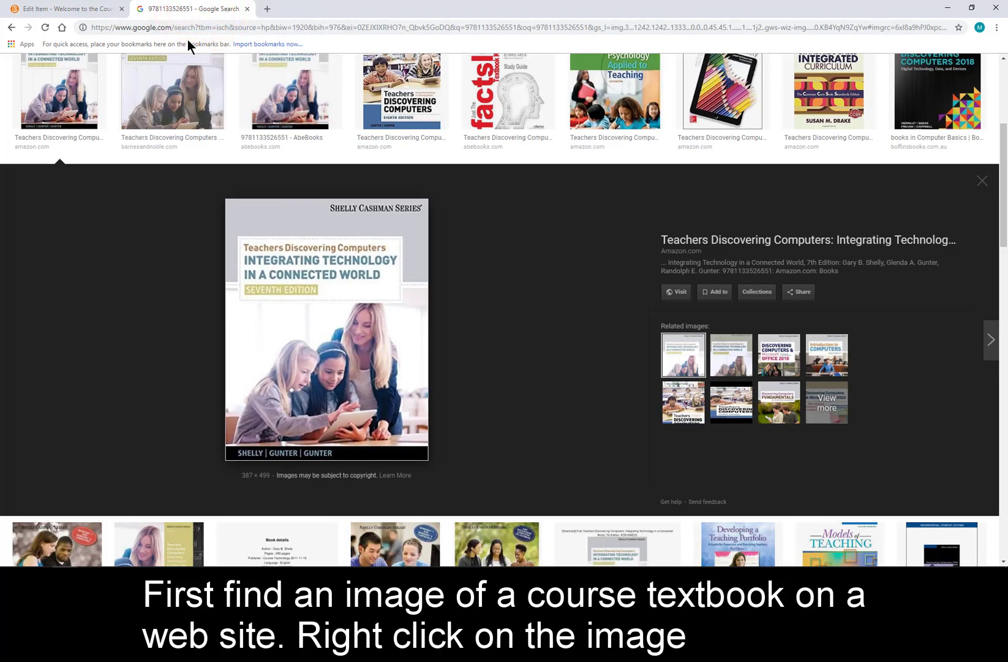
right_click(337, 322)
click(380, 430)
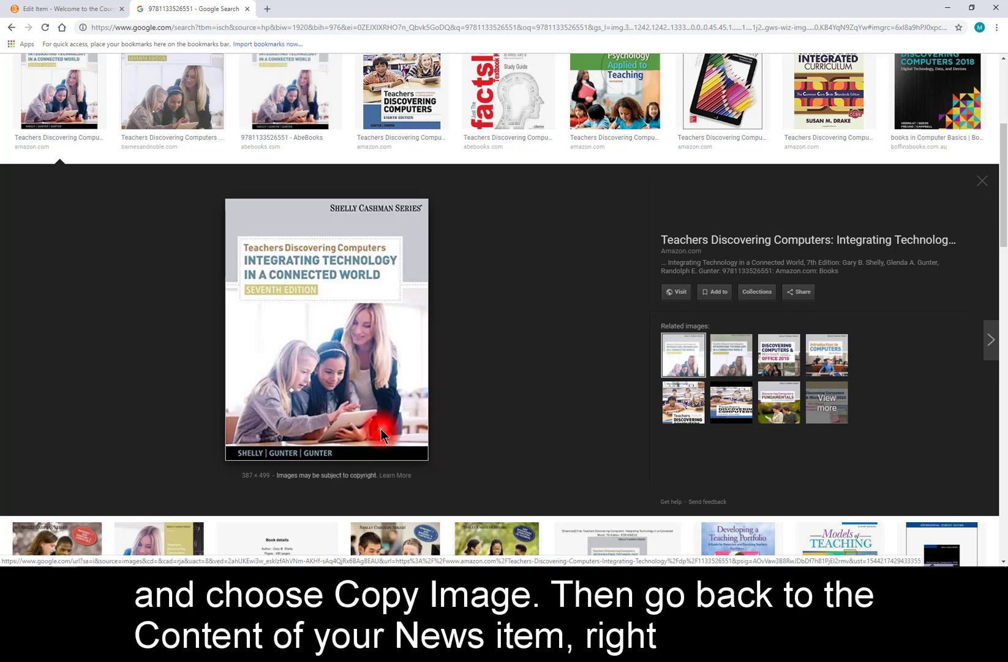
click(69, 8)
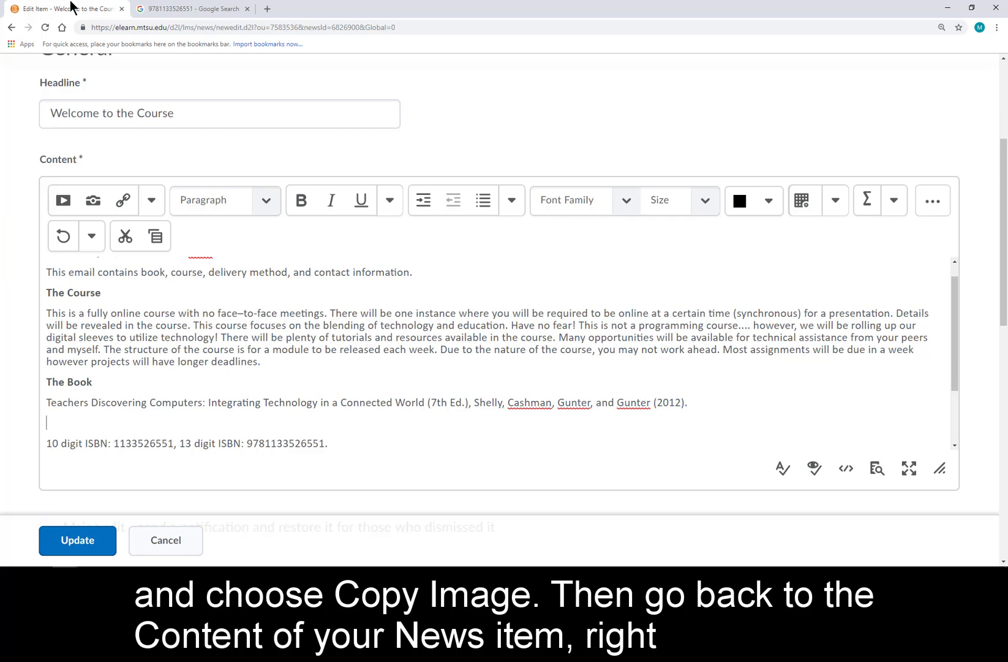
right_click(63, 422)
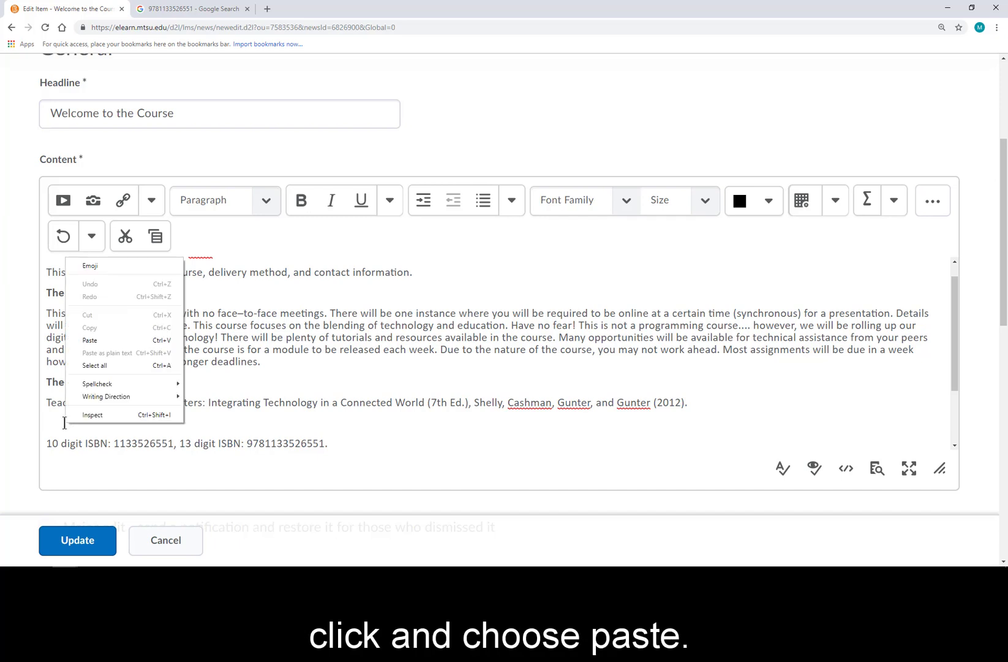
click(125, 339)
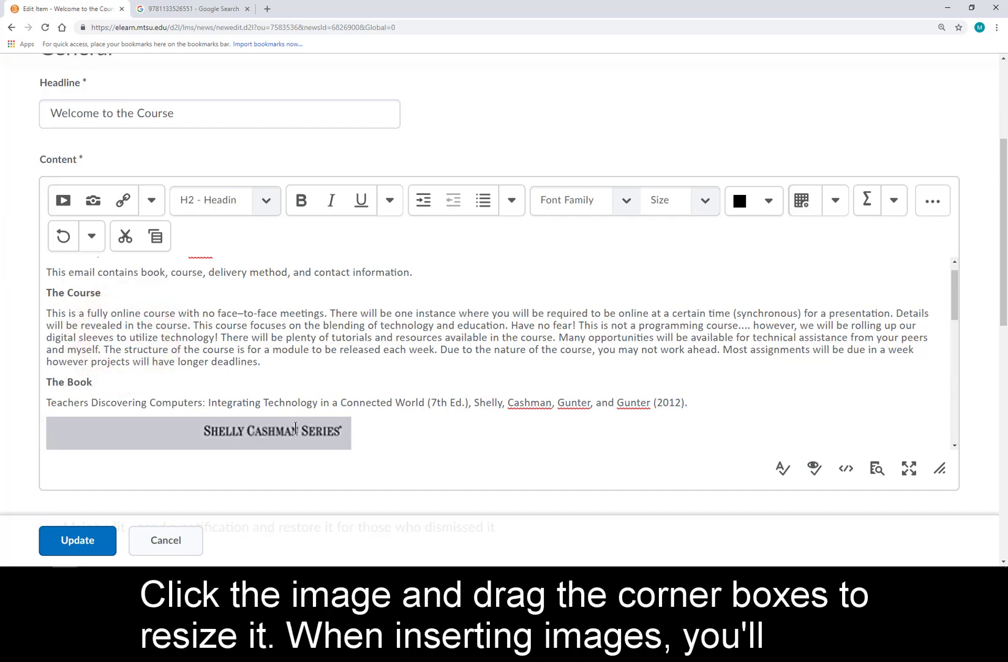
Shrink the pasted book cover image to about 237 by 306 pixels.
click(294, 429)
drag(351, 416, 270, 445)
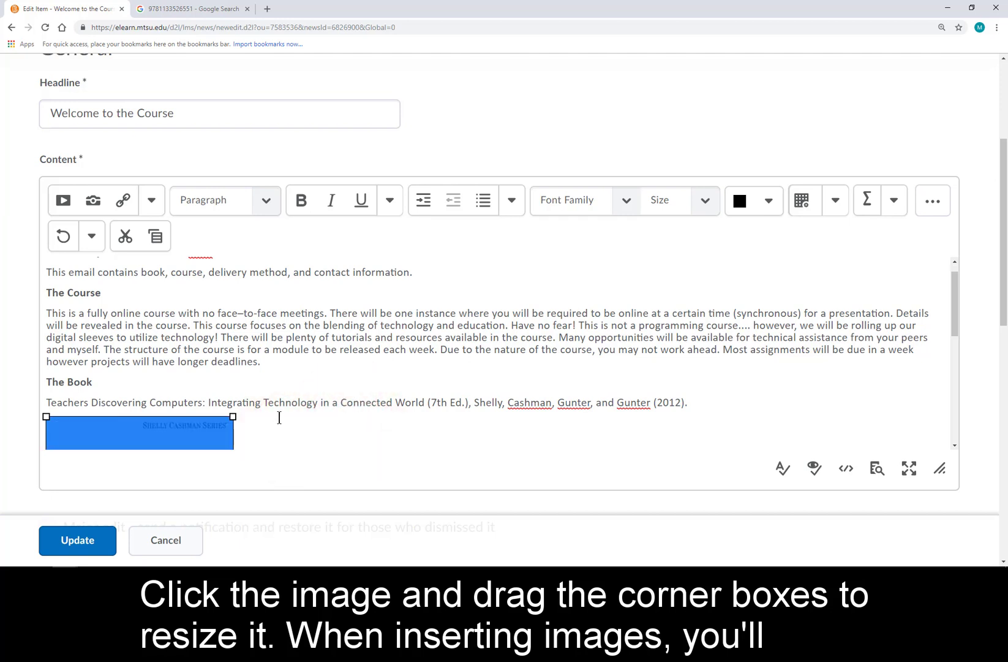
scroll(278, 417, down, 3)
click(280, 417)
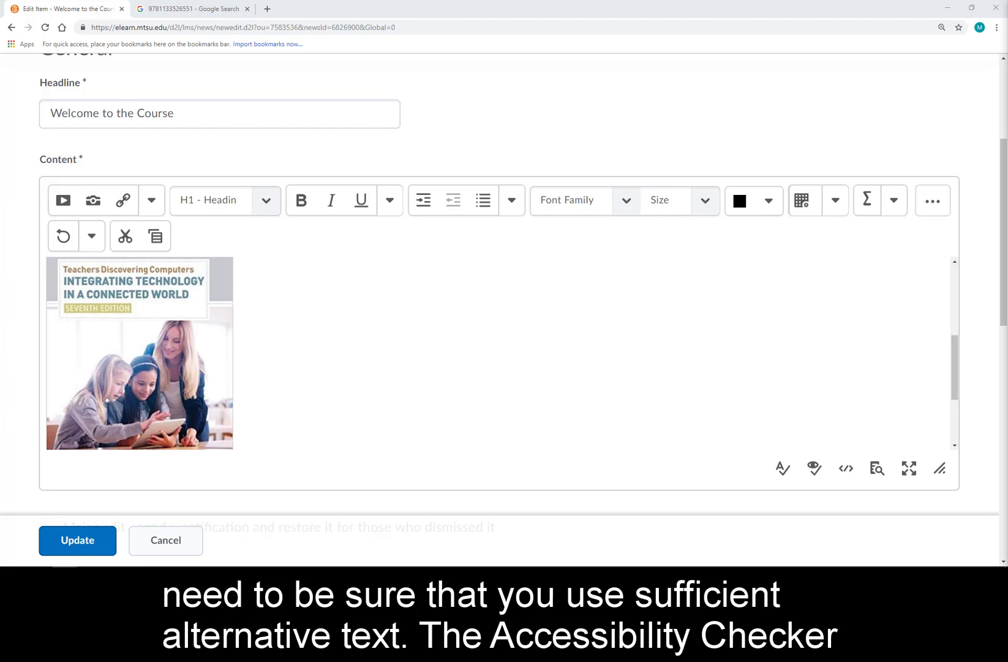
Open the content's HTML source and search it for "alt=" to locate the image's alternative text.
click(822, 483)
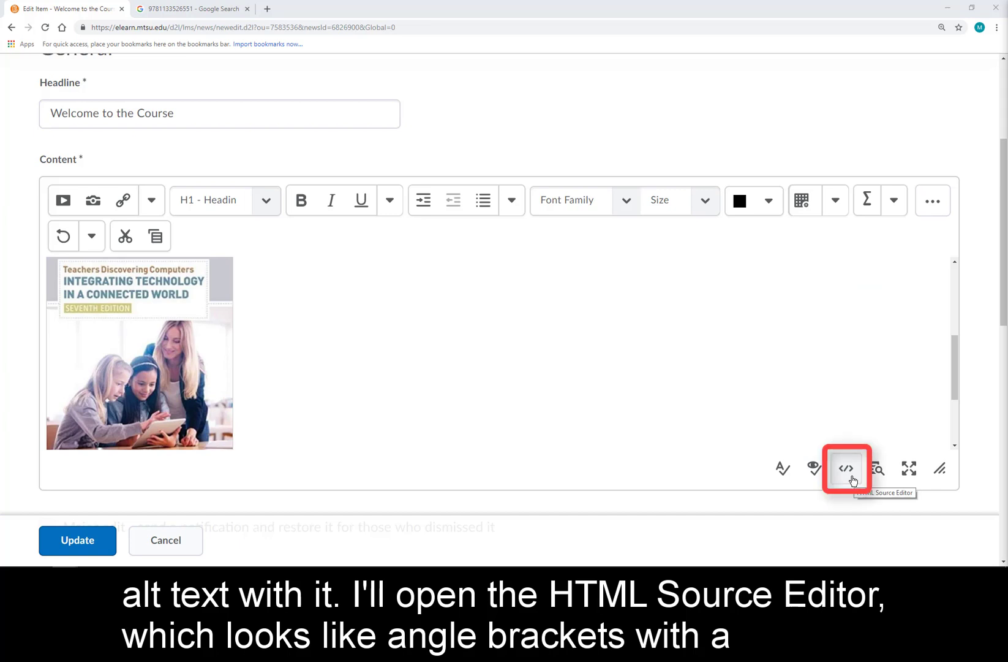
click(847, 469)
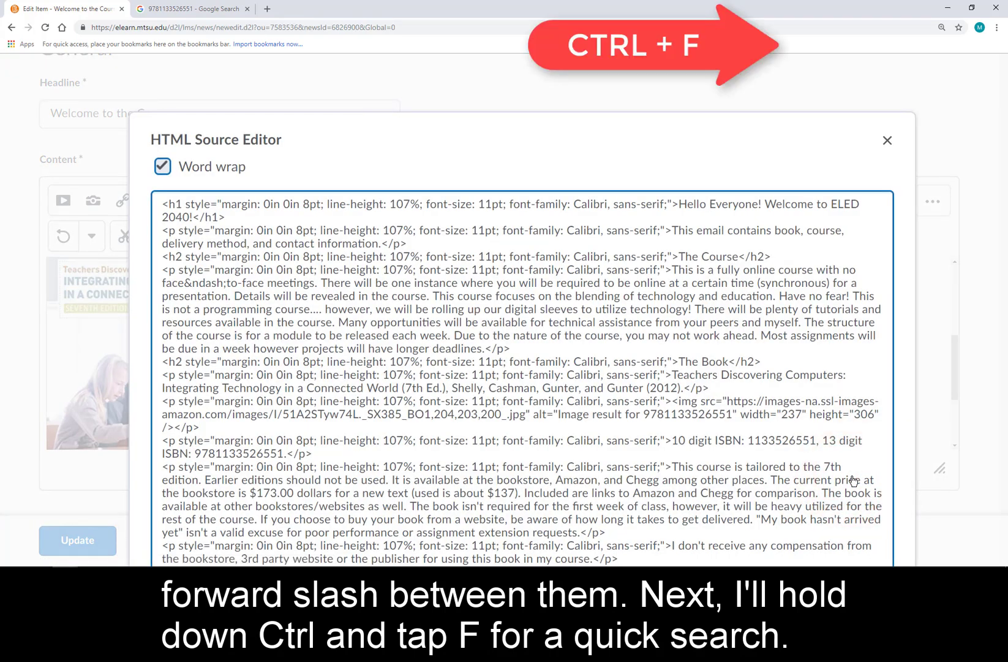
key(ctrl+f)
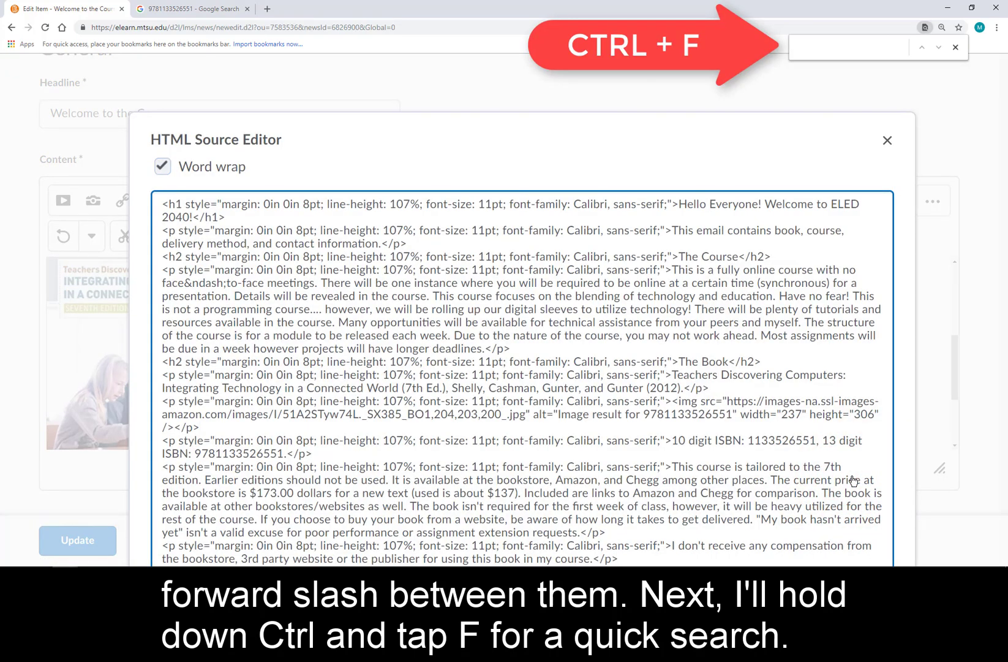
click(821, 49)
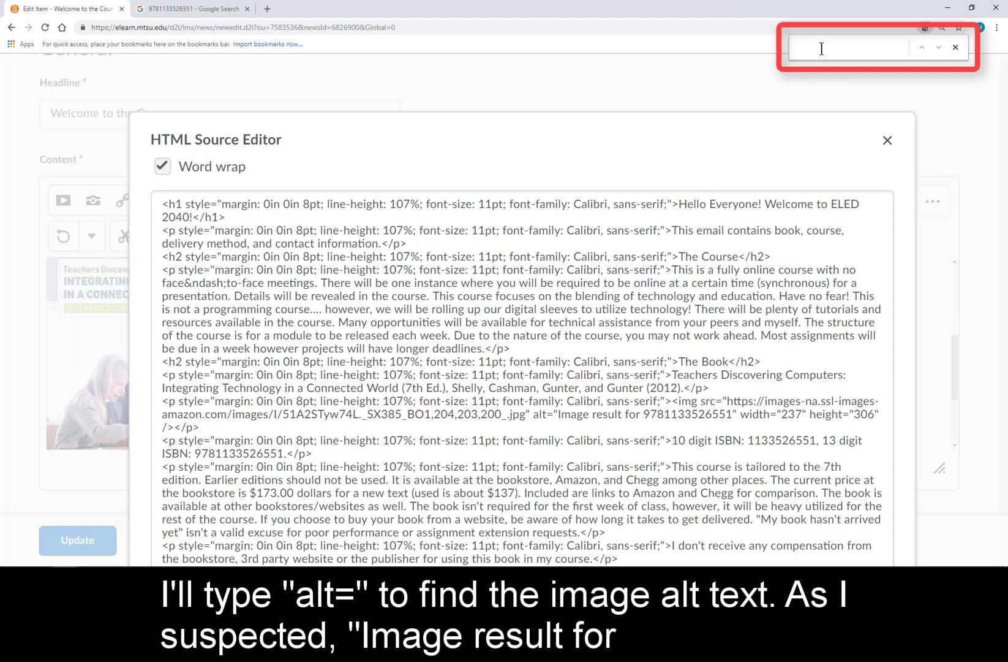
text(alt=)
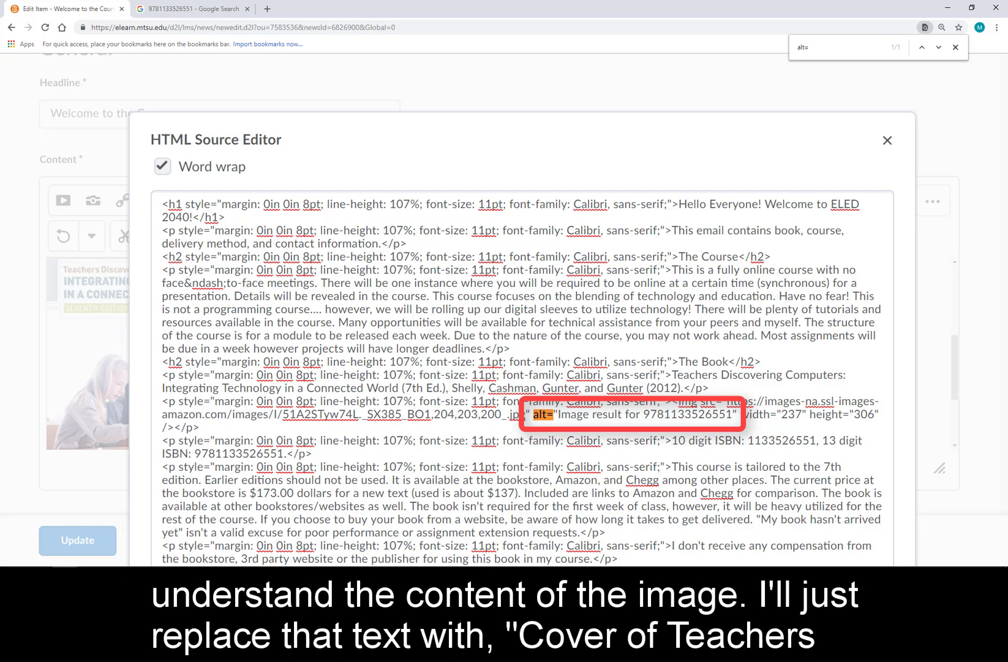
Replace the image's alt text with "Cover of Teachers Discovering Computers book" and save the change to the news item.
drag(557, 414, 734, 415)
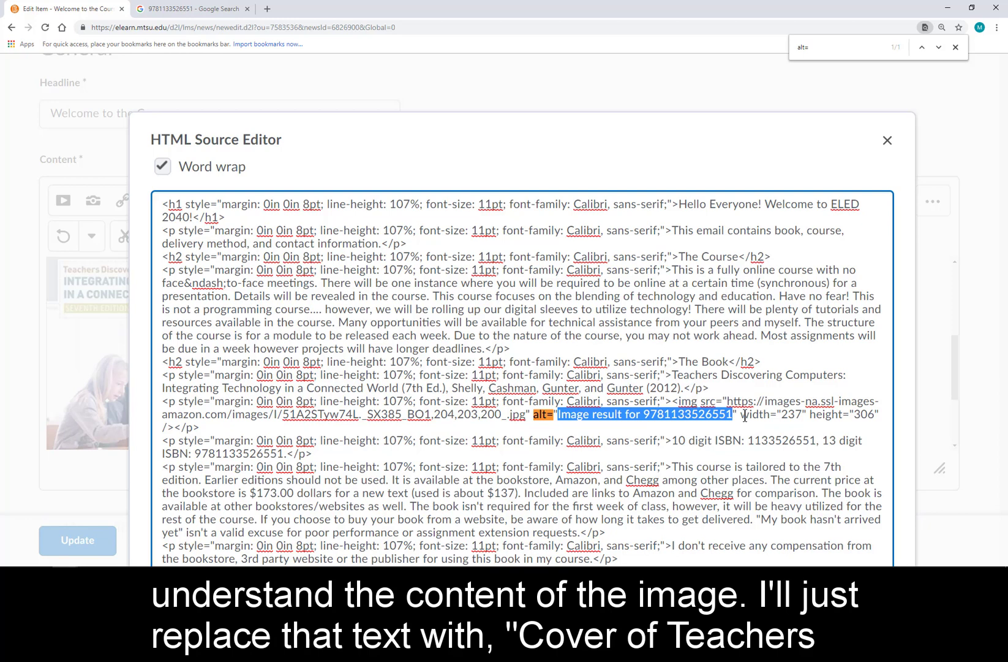
key(ctrl+v)
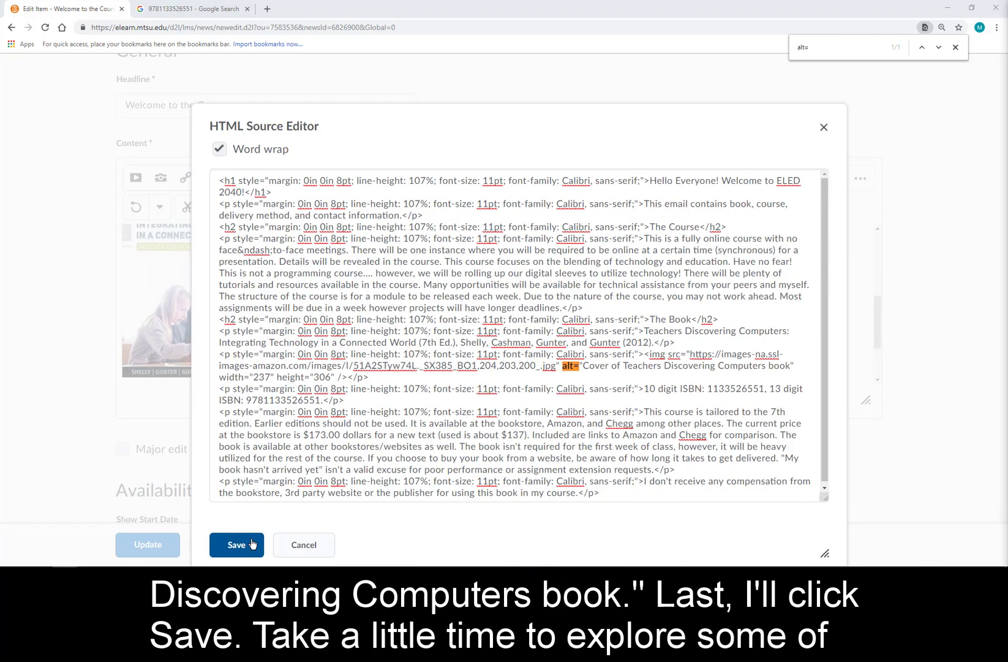
click(253, 544)
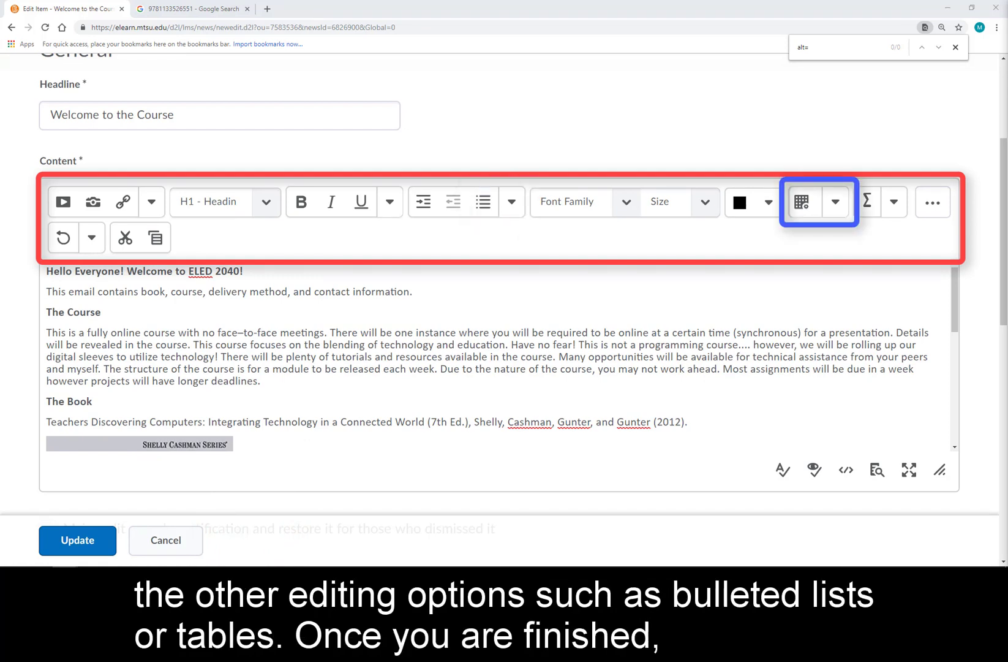
click(101, 551)
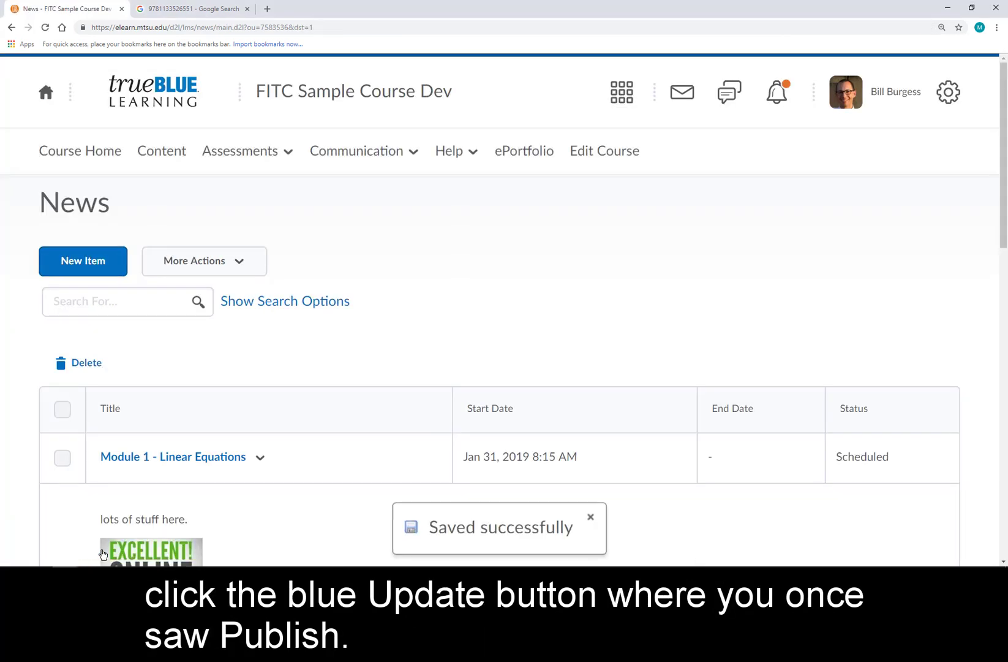
Request deletion of the "Welcome to the Course" news item and decline the confirmation.
scroll(322, 457, down, 5)
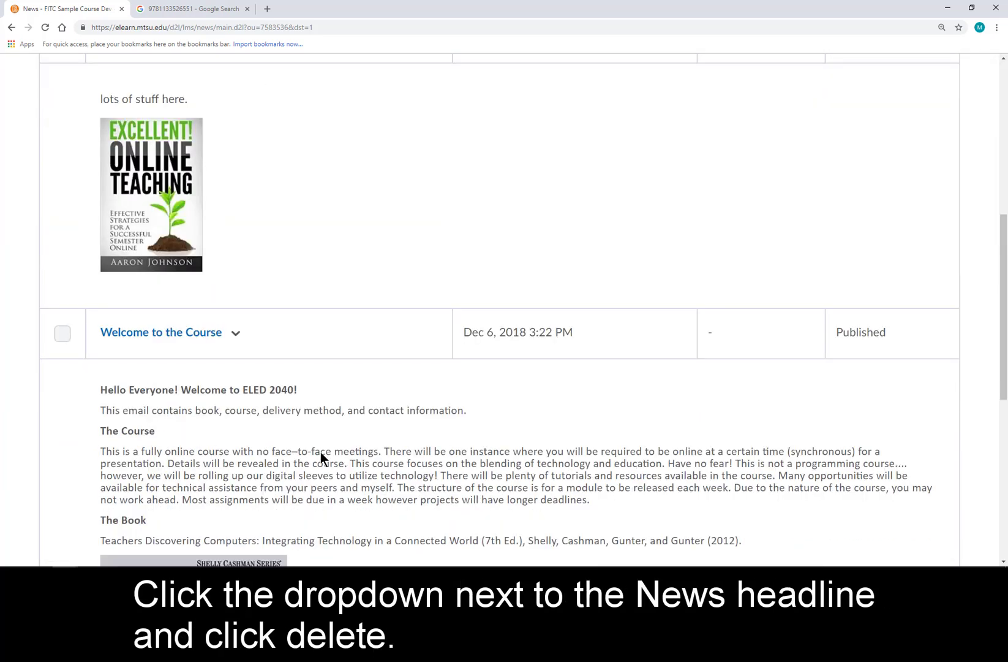
click(236, 335)
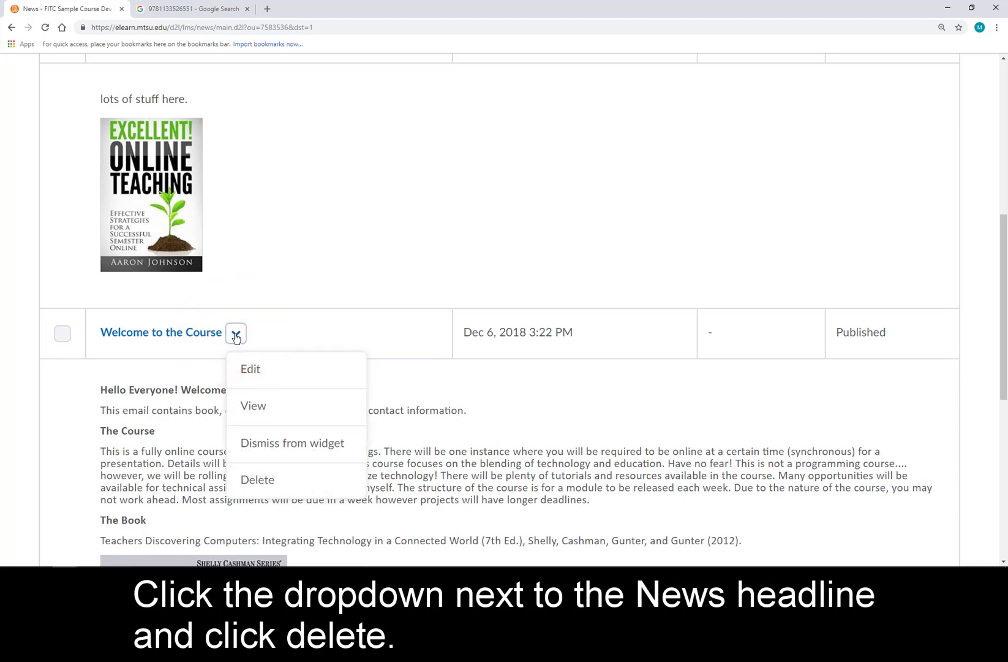
click(285, 479)
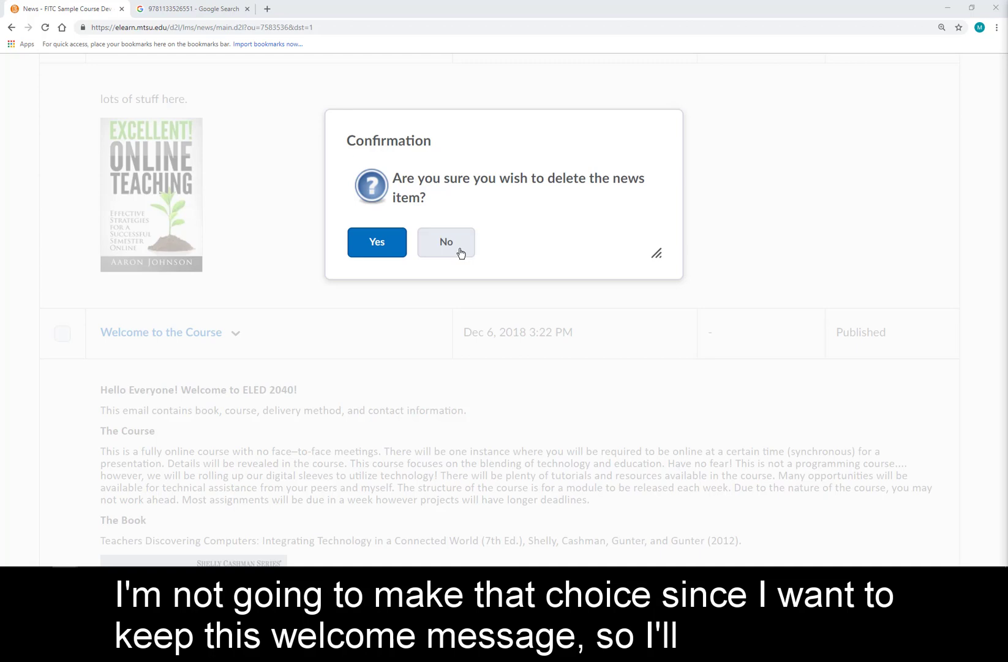
click(460, 252)
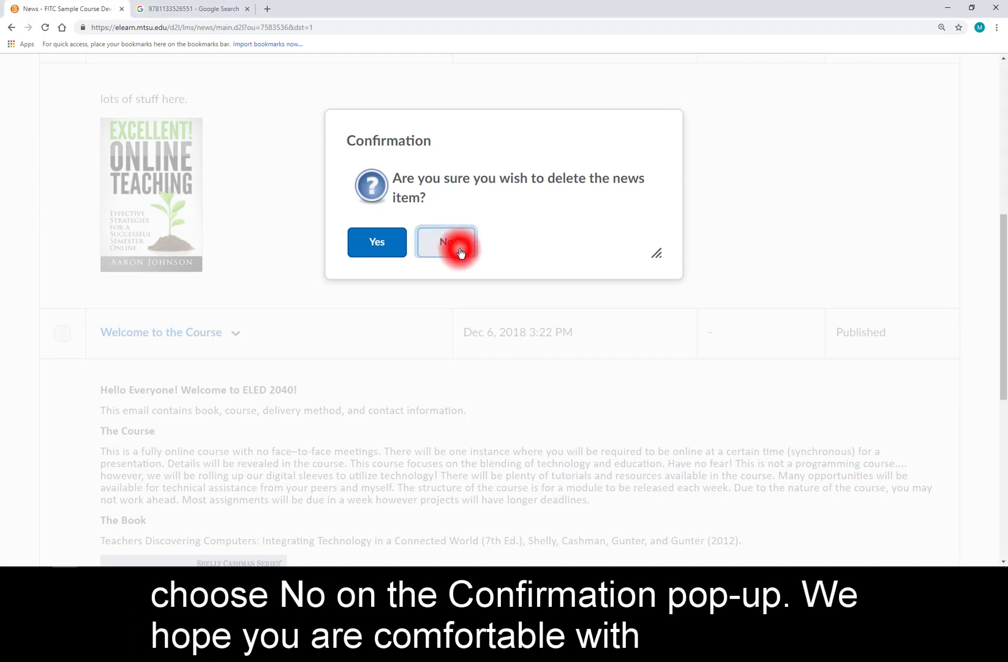